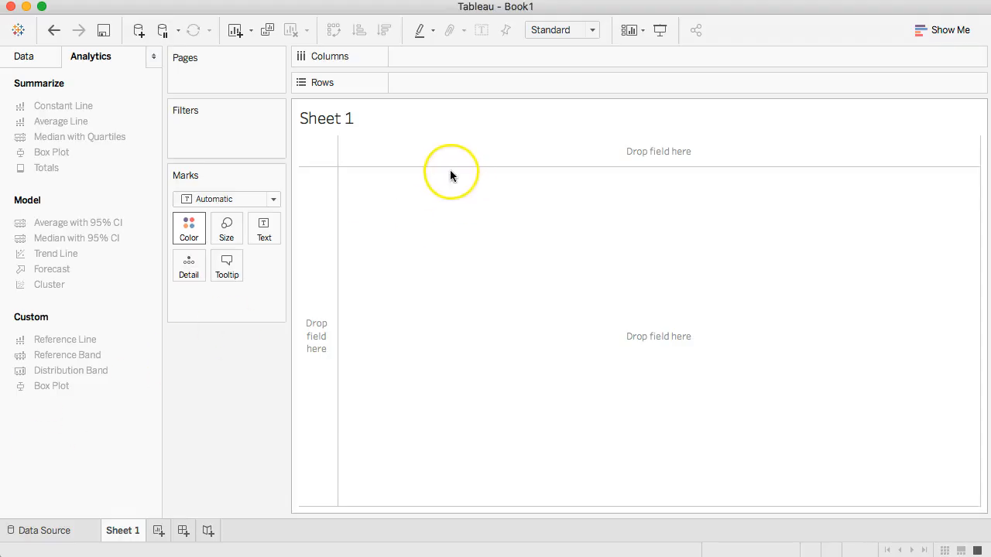
Review the Numeric sheet's columns and rows in the BikeBuyers (3) data source.
click(58, 530)
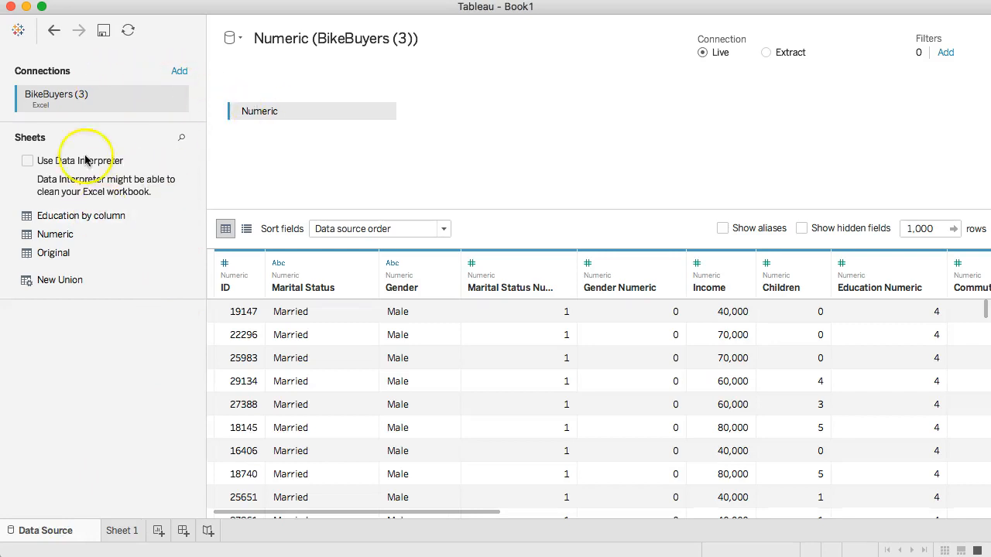
click(6, 0)
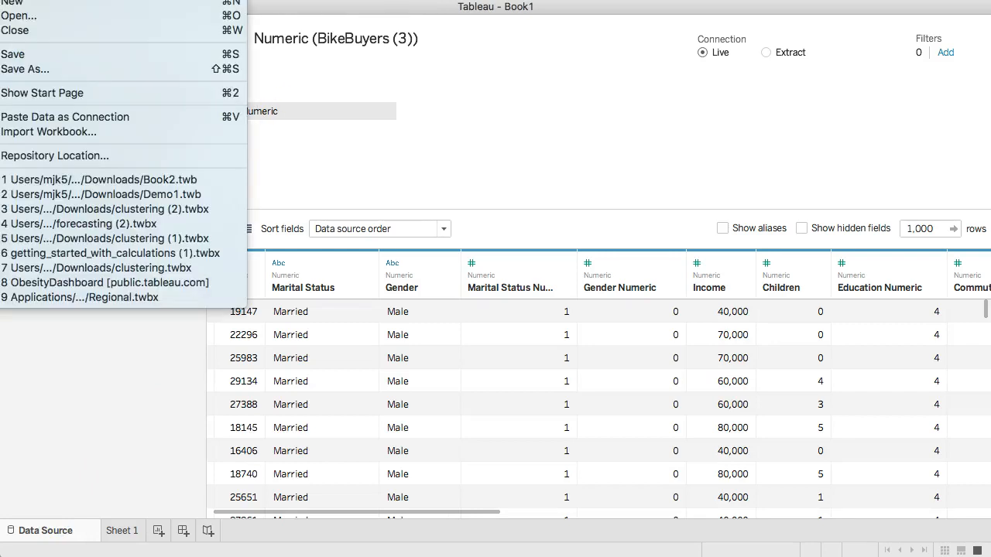
click(73, 440)
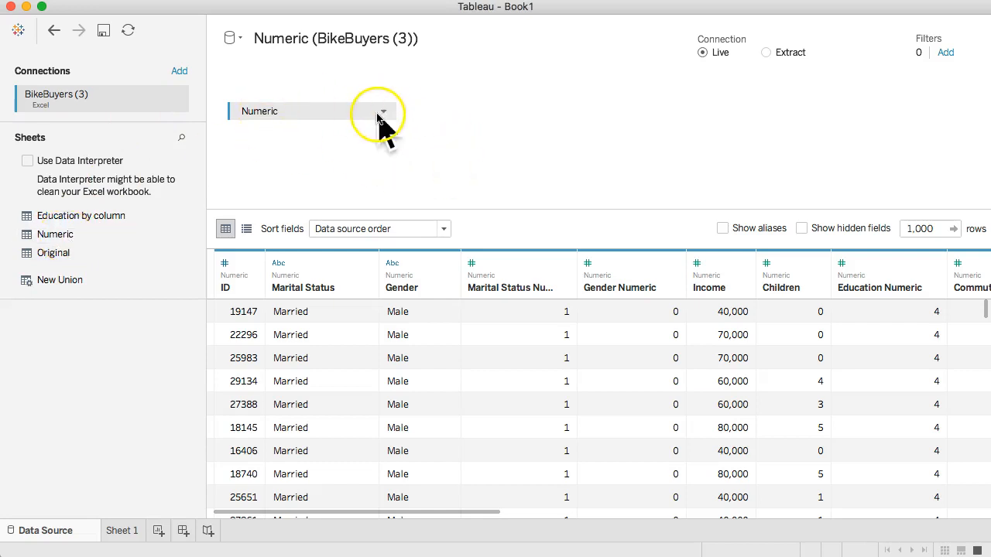
scroll(442, 411, right, 10)
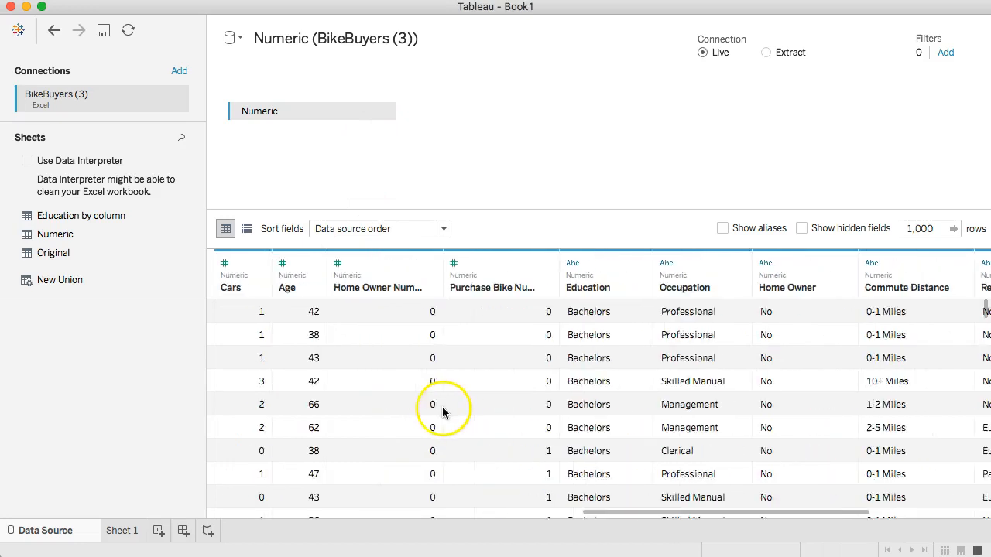
scroll(442, 412, left, 10)
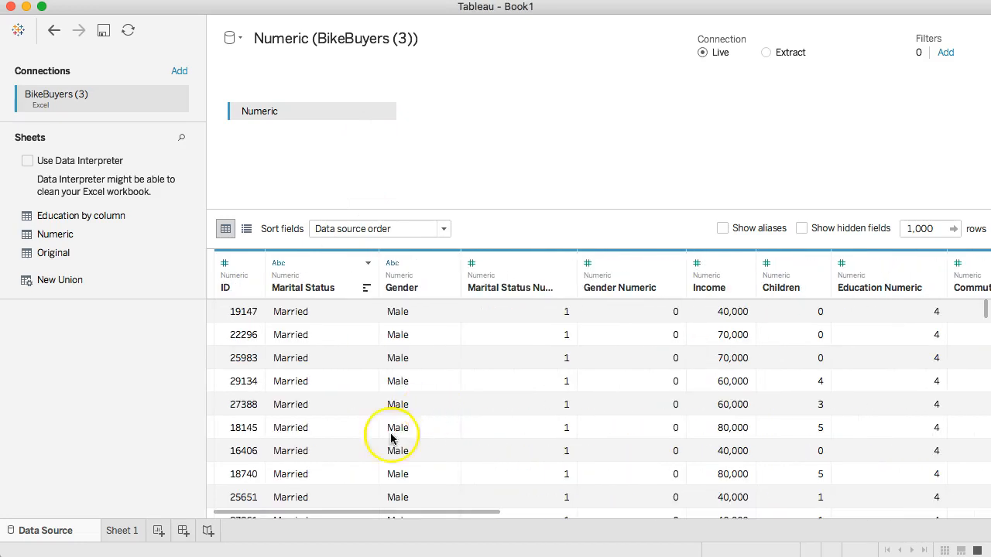
Go to Sheet 1 and plot the Income measure on the rows.
click(117, 531)
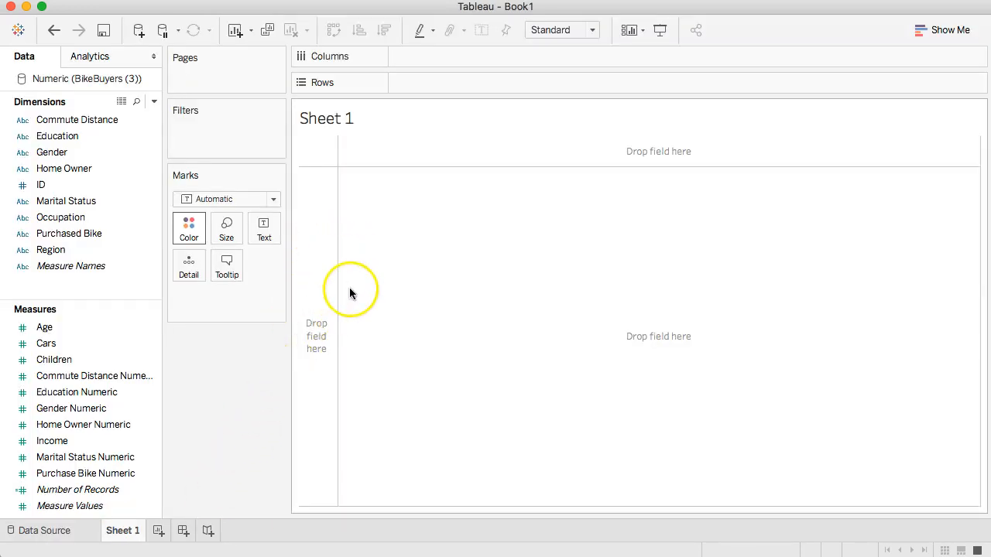
click(62, 332)
drag(62, 334, 82, 338)
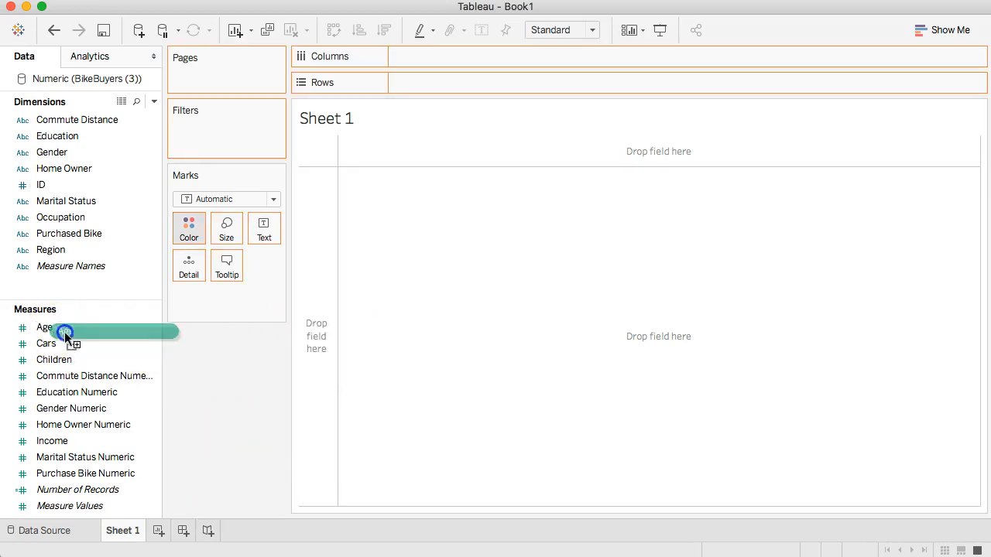
drag(49, 440, 313, 263)
mouse_move(388, 175)
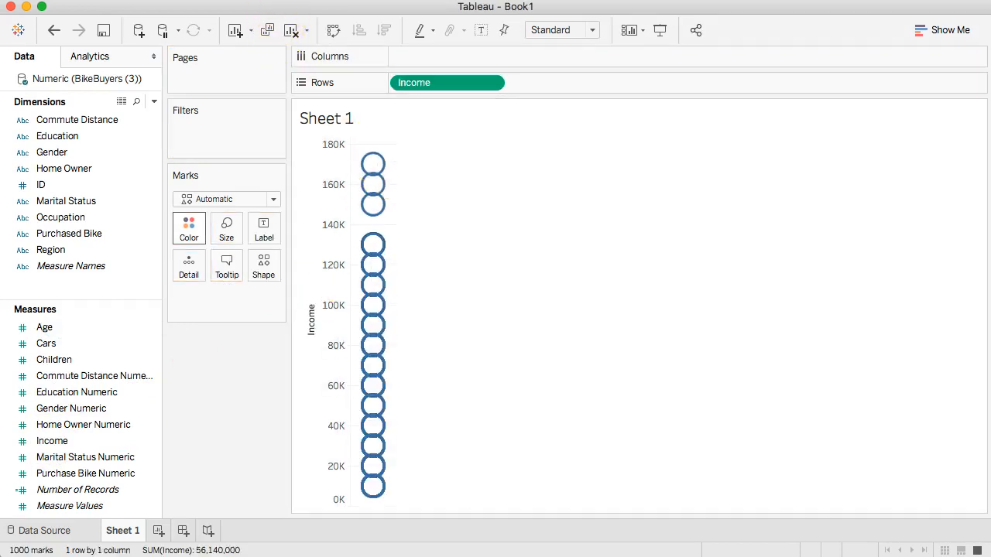
Turn on measure aggregation for the Income chart and inspect the summed bar.
click(248, 0)
click(302, 15)
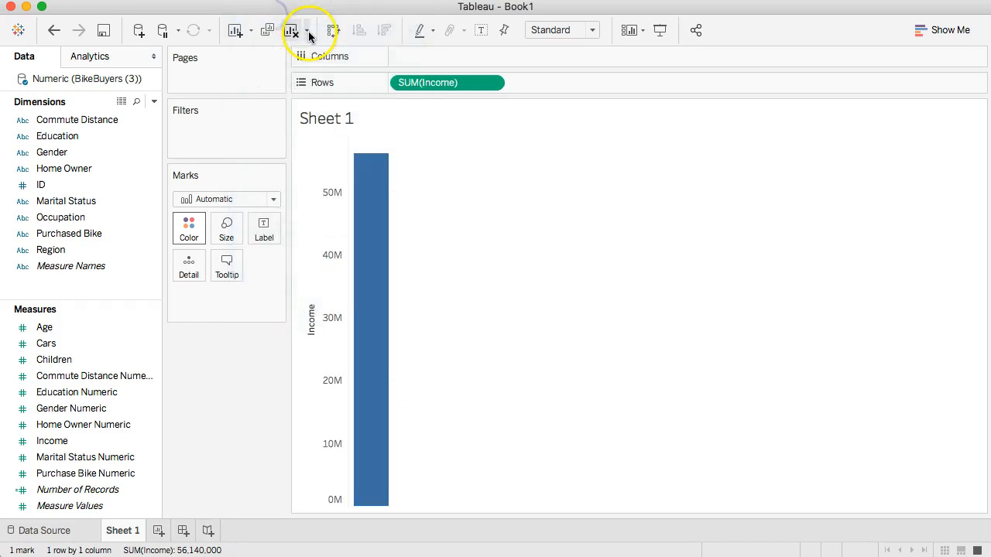
mouse_move(369, 244)
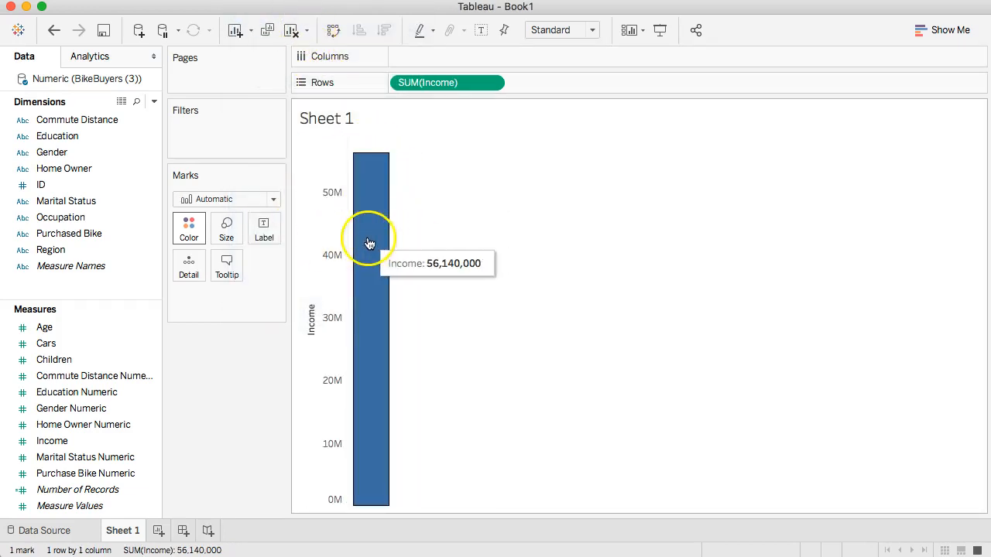
Plot the Age measure on the columns and turn off measure aggregation to get a scatter plot of individual records.
drag(71, 326, 370, 140)
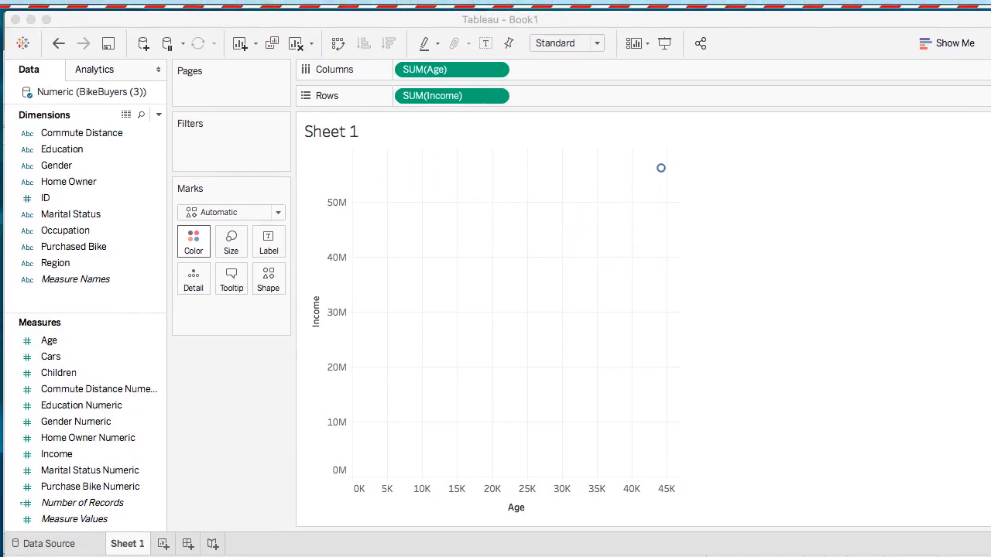
click(287, 20)
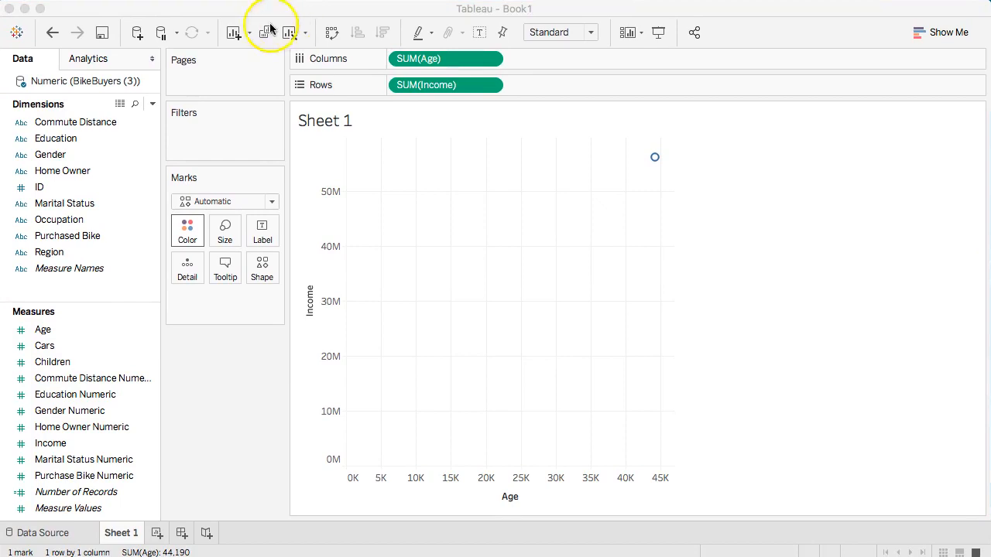
click(453, 132)
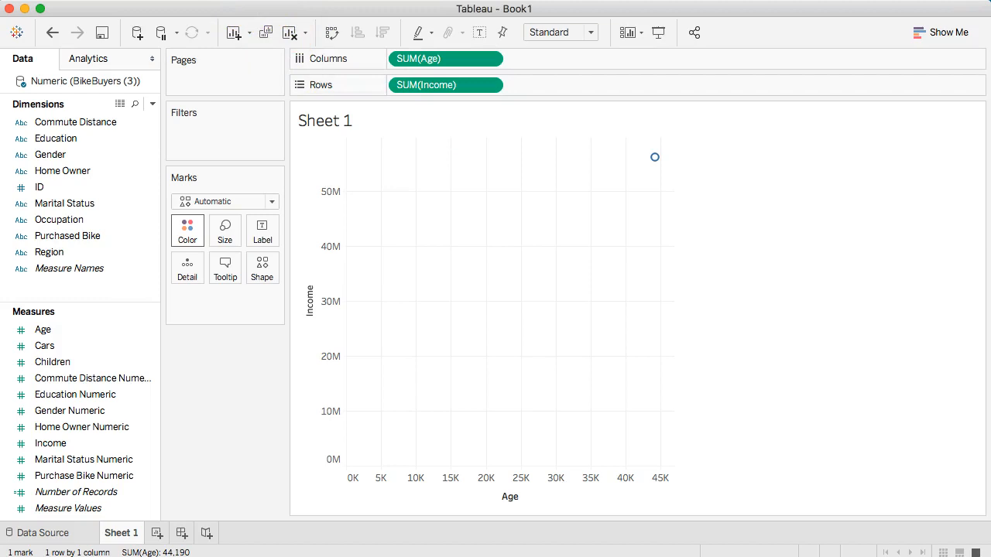
click(256, 0)
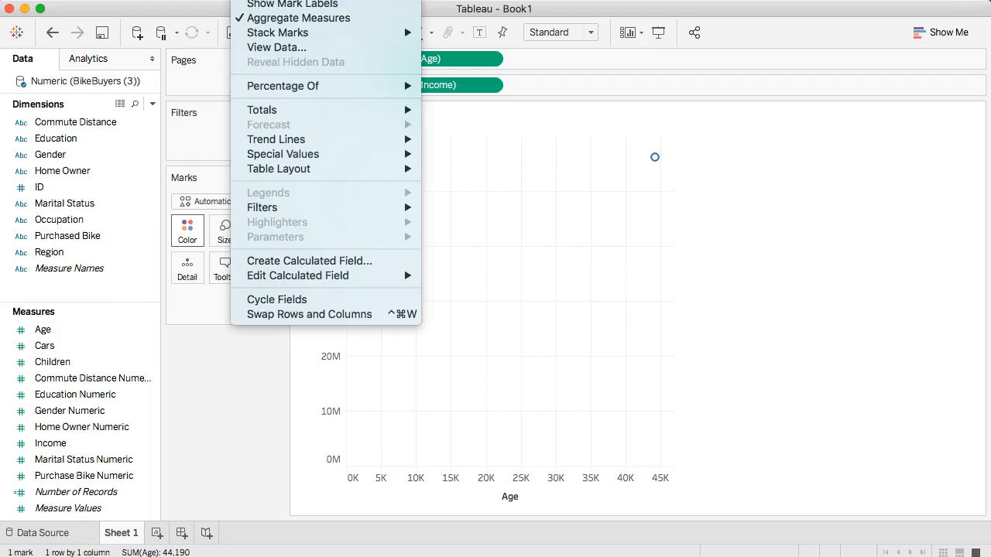
click(273, 17)
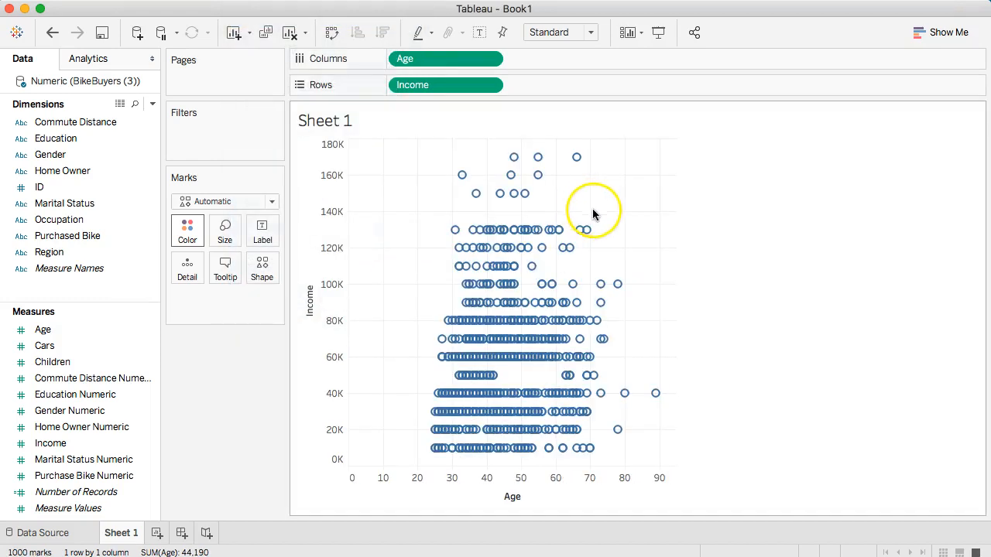
Examine the age and income of individual points across the scatter plot.
mouse_move(577, 160)
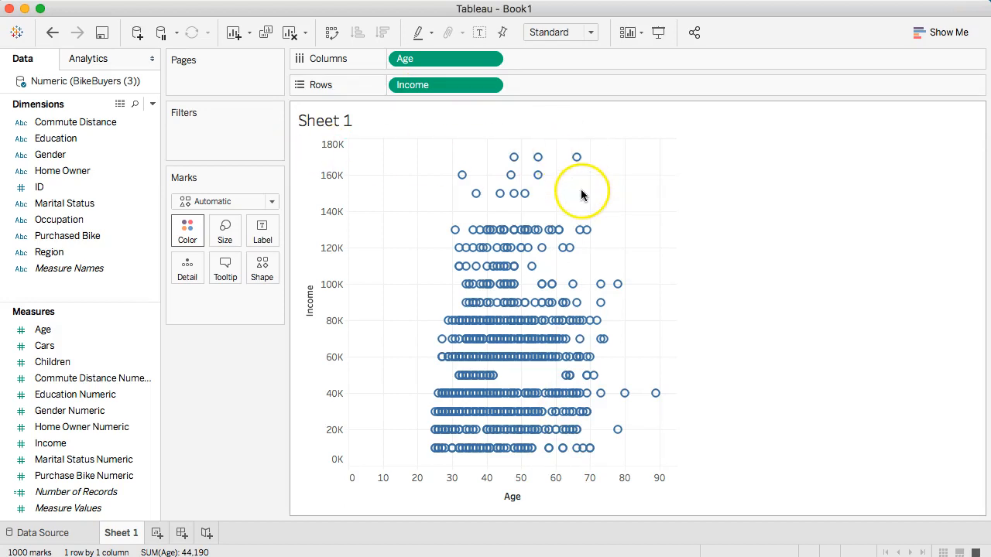
mouse_move(594, 385)
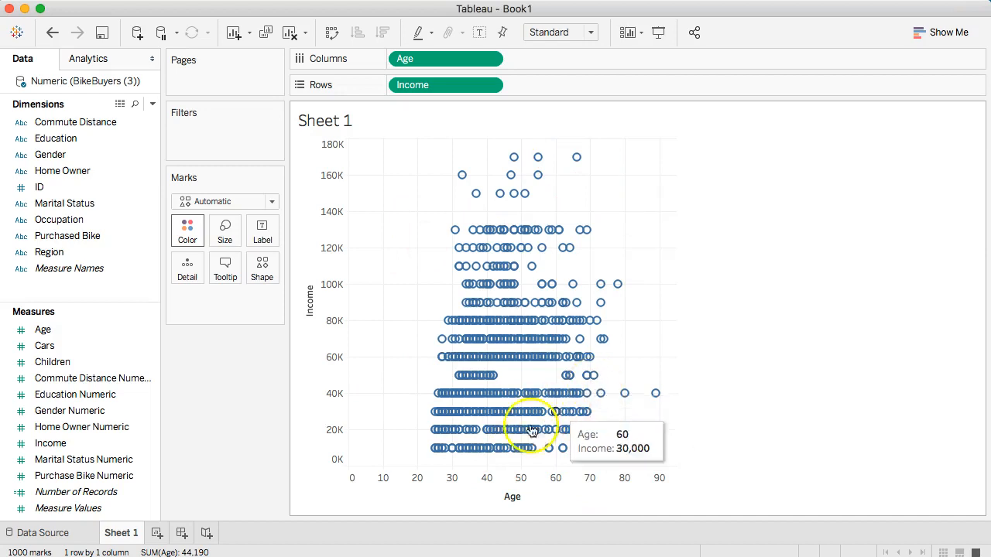
mouse_move(554, 183)
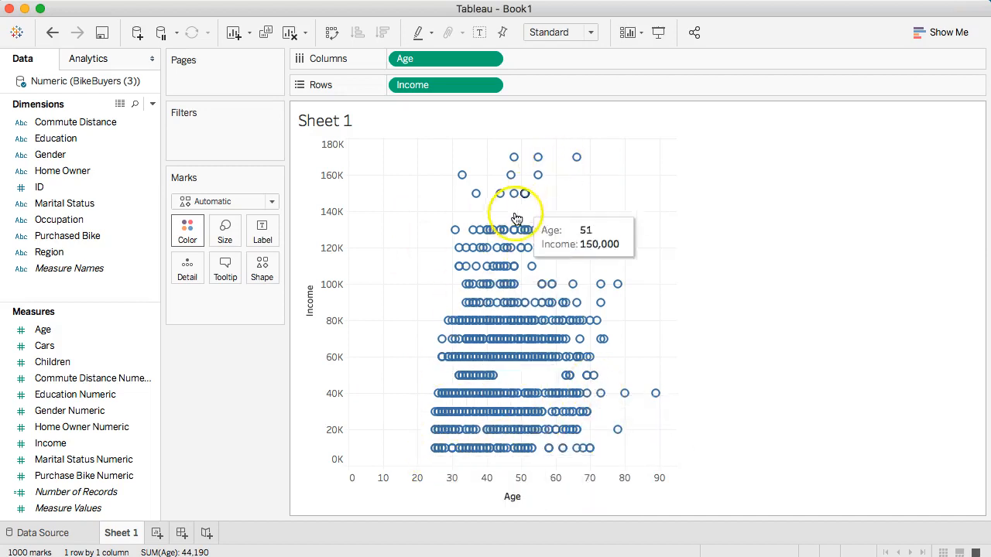
mouse_move(438, 458)
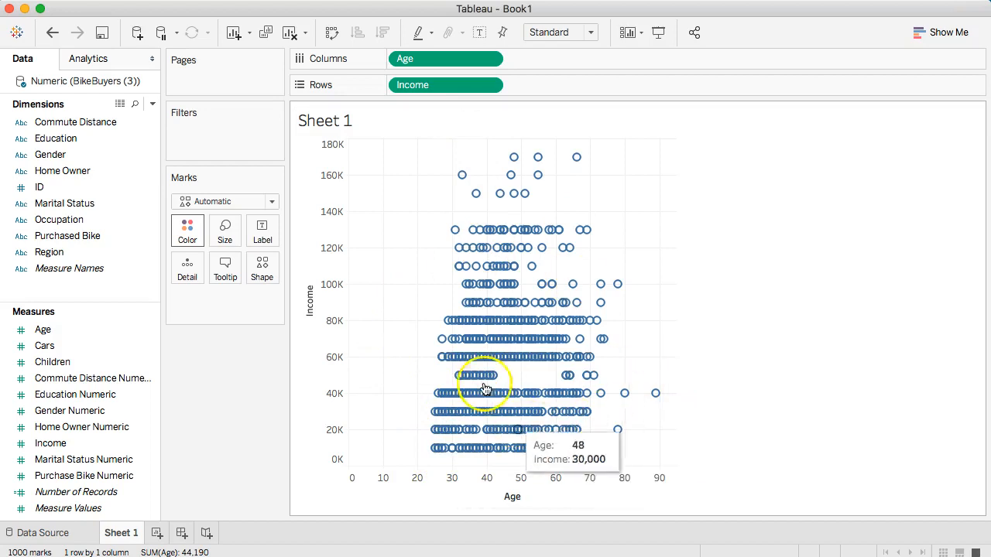
mouse_move(462, 333)
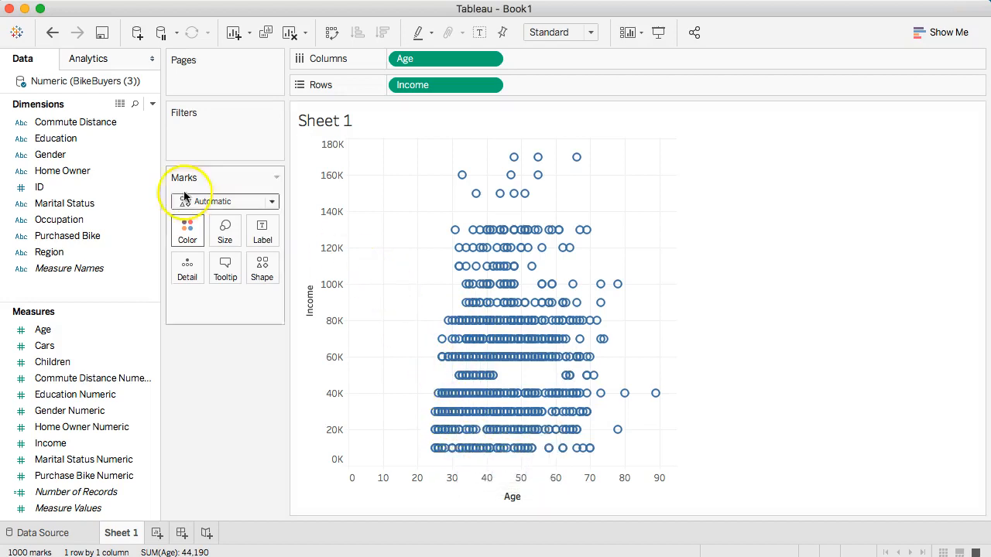
Add a linear trend line to the Age and Income scatter plot.
click(89, 59)
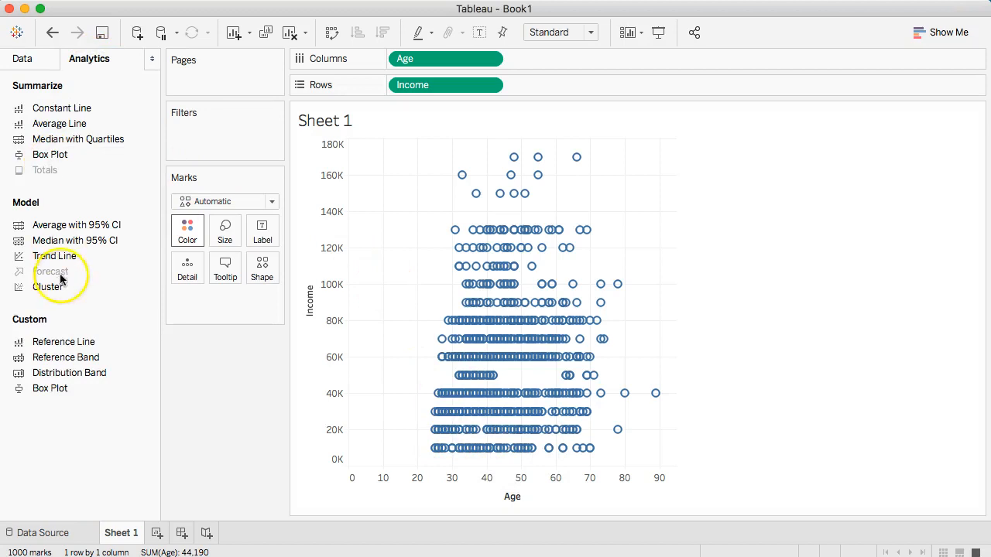
mouse_move(48, 255)
mouse_down()
mouse_move(367, 197)
mouse_move(441, 177)
mouse_move(443, 166)
mouse_up()
mouse_move(362, 388)
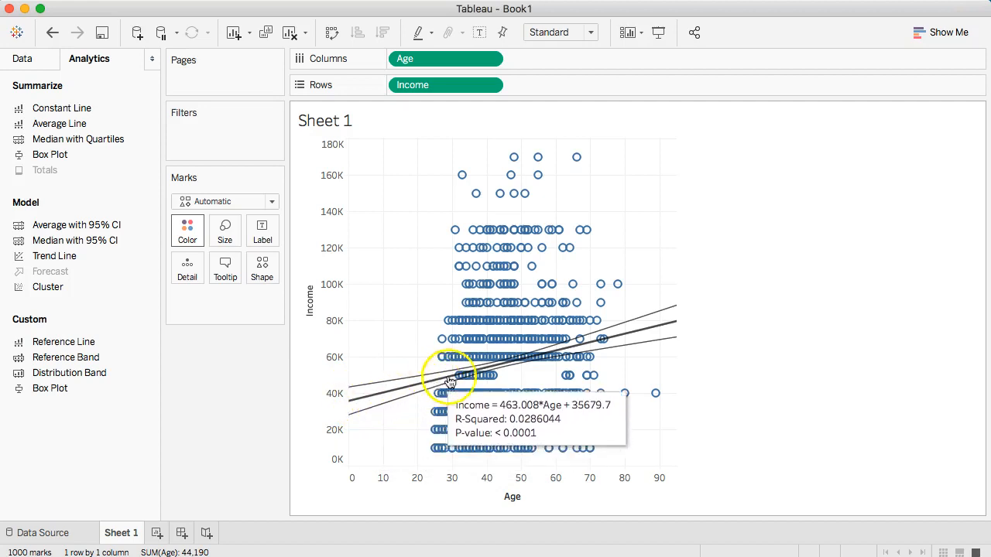
Examine the linear trend line's equation, R-squared and P-value, including where it meets the Income axis.
click(657, 330)
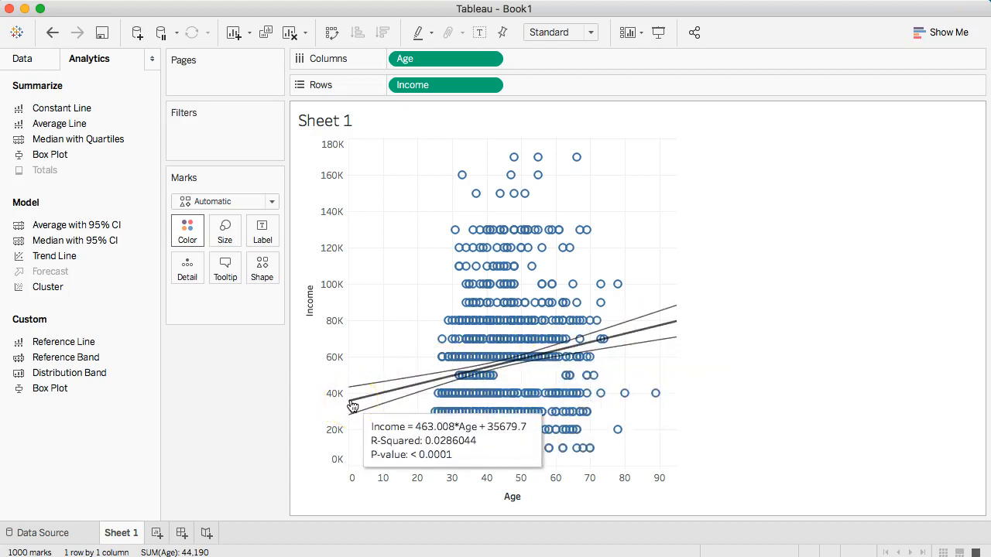
click(394, 396)
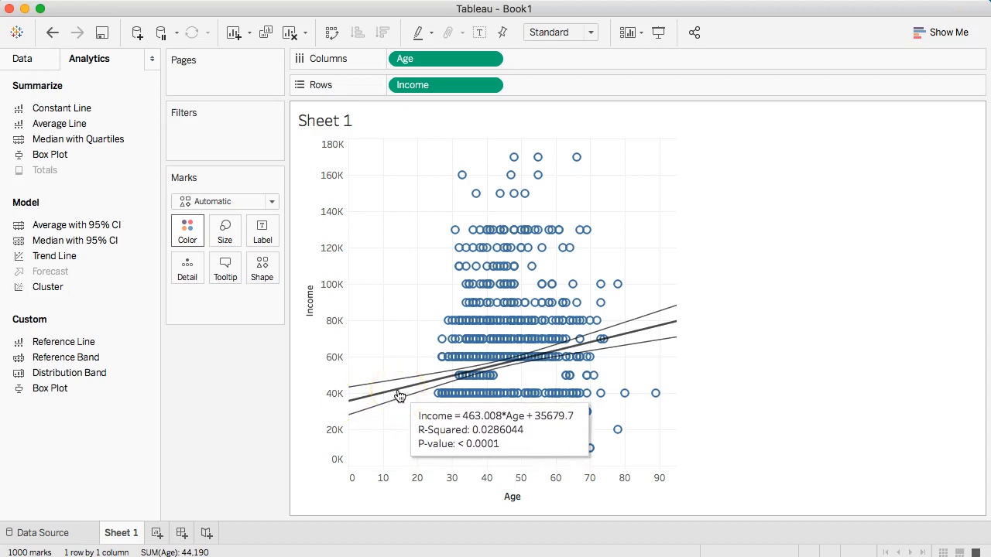
drag(400, 396, 352, 406)
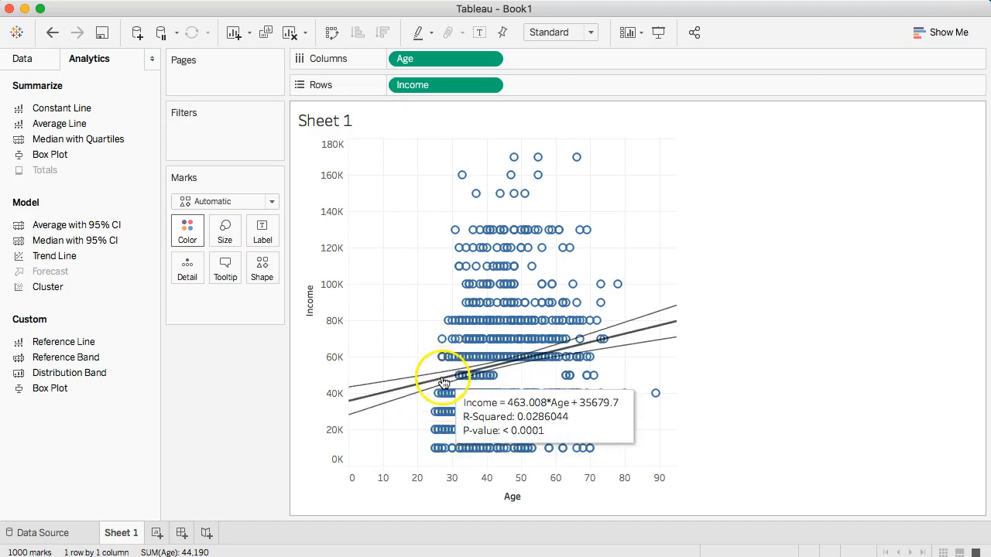
mouse_move(442, 360)
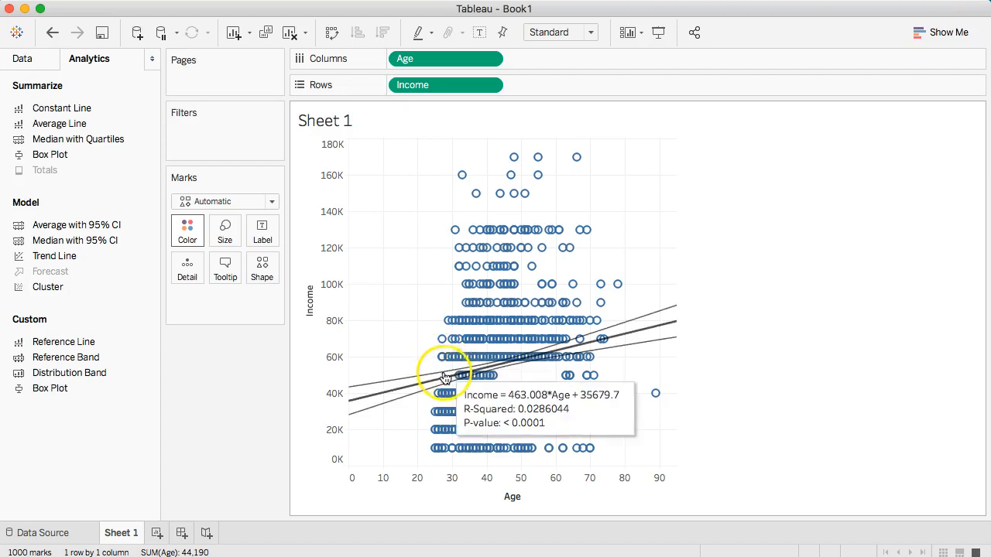
mouse_move(470, 377)
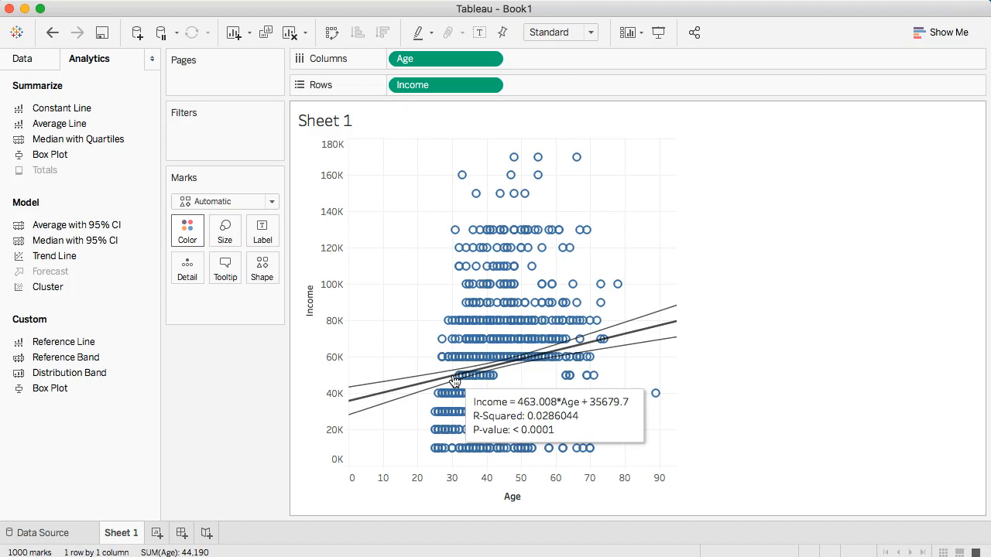
click(454, 381)
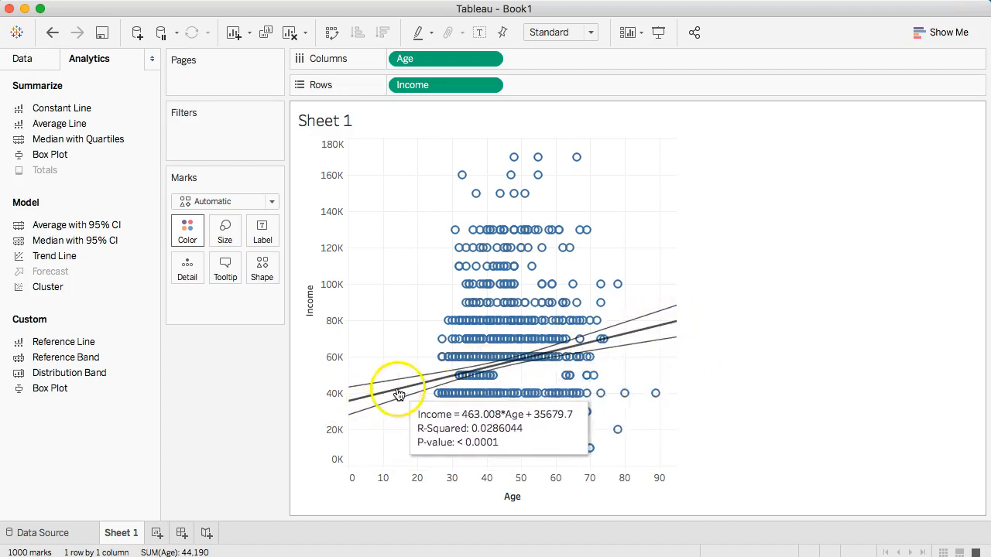
Remove the linear trend line and add an exponential one in its place, inspecting its equation and fit.
click(469, 358)
click(195, 402)
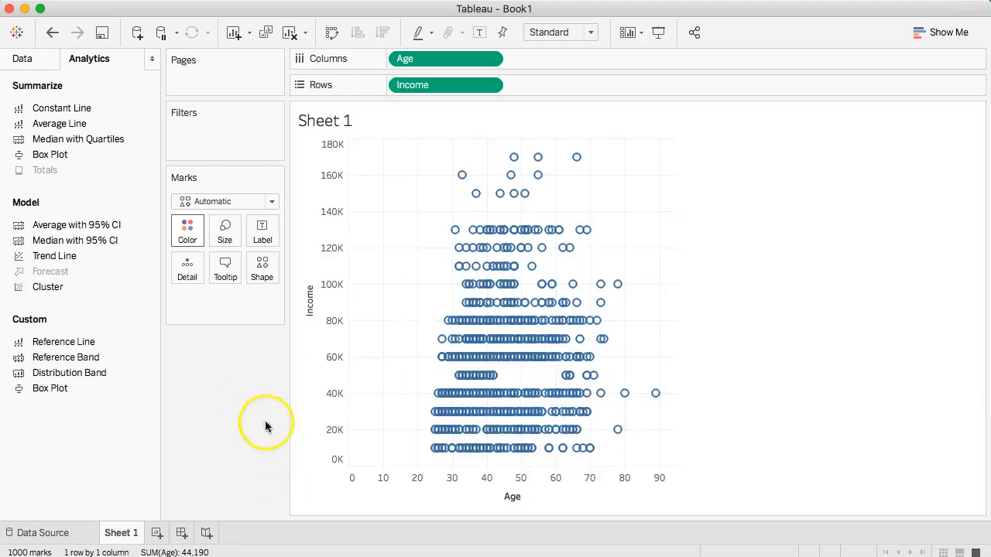
drag(55, 256, 201, 416)
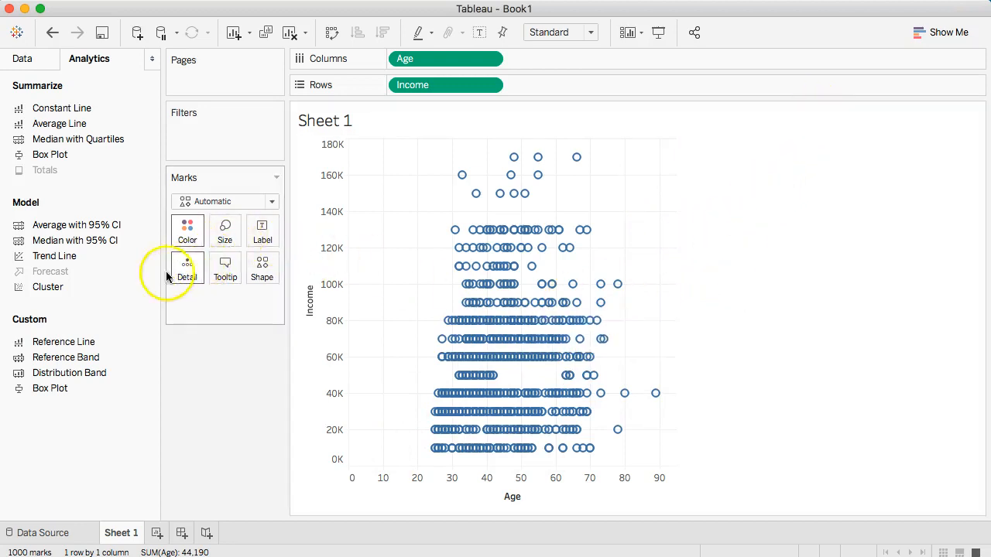
drag(56, 260, 583, 168)
mouse_move(322, 405)
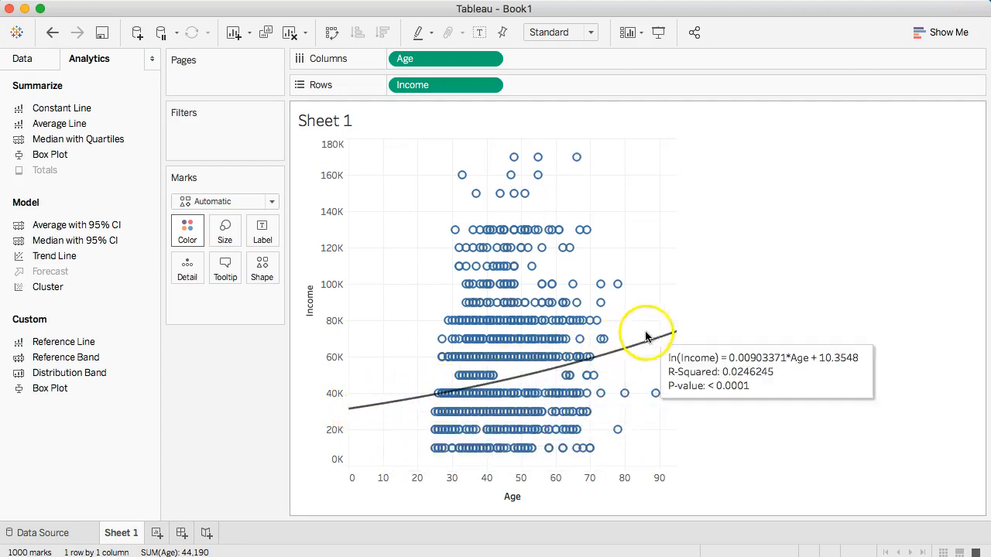
mouse_move(587, 372)
mouse_move(413, 396)
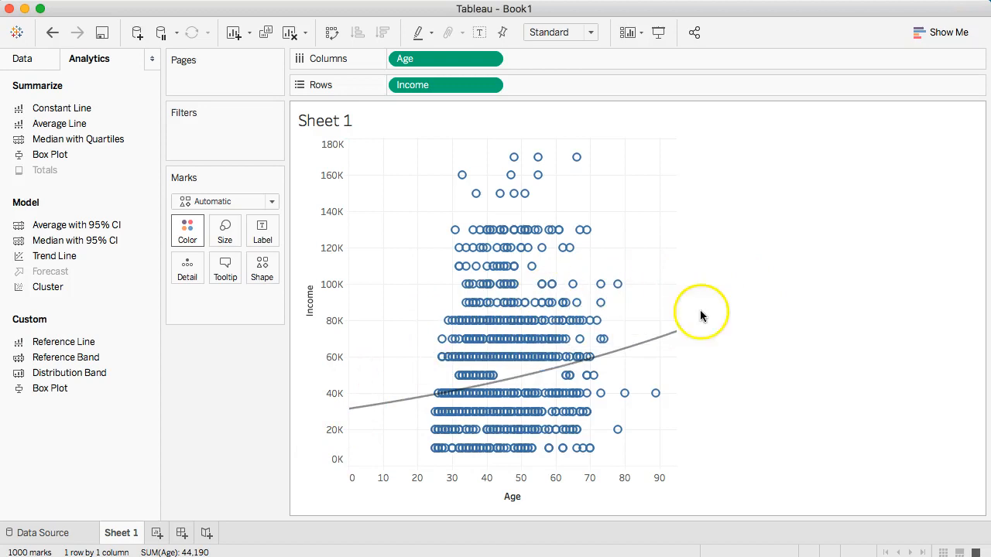
Replace the exponential trend line with a logarithmic one and inspect its course near zero age and its equation.
mouse_move(667, 338)
drag(667, 339, 219, 409)
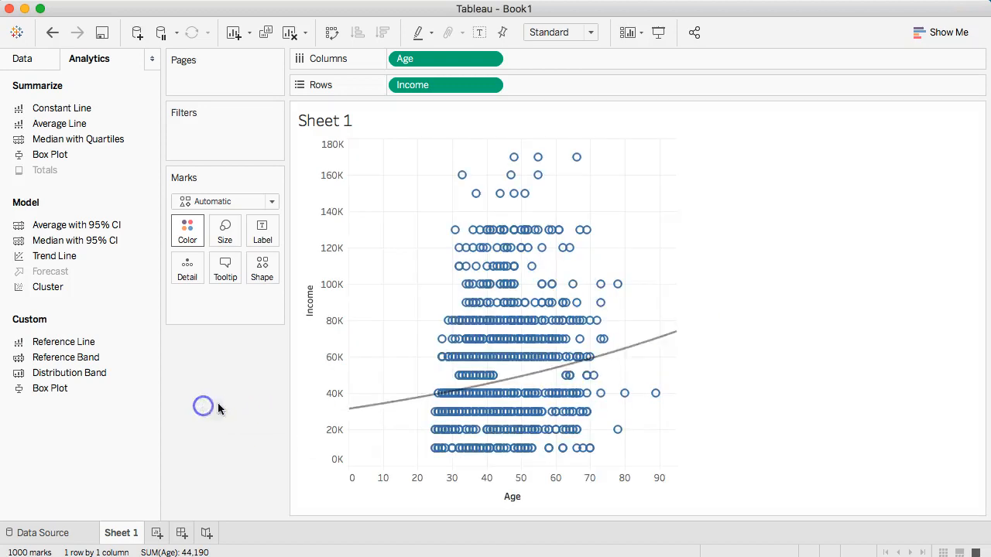
drag(23, 256, 511, 166)
mouse_move(361, 460)
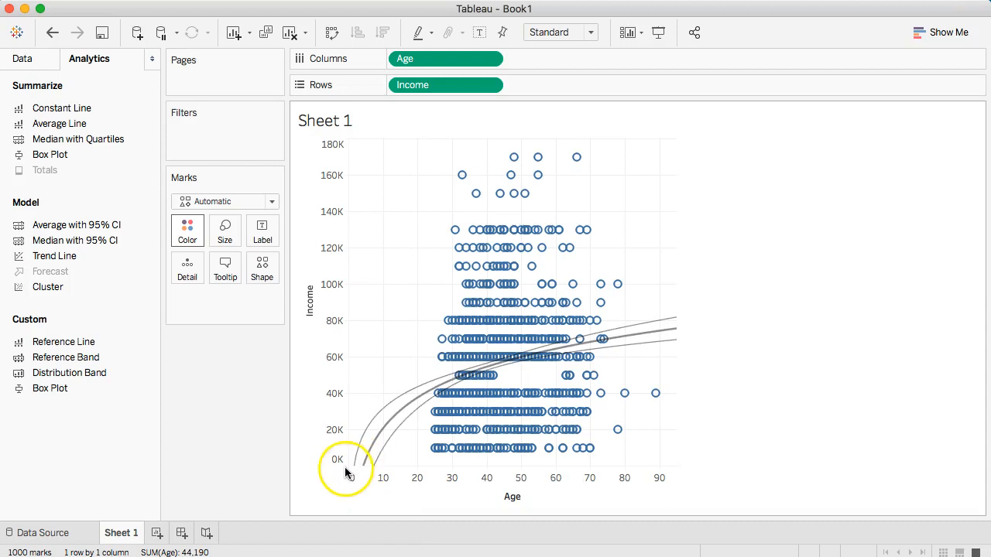
mouse_move(351, 469)
mouse_down()
mouse_move(363, 480)
mouse_move(353, 511)
mouse_up()
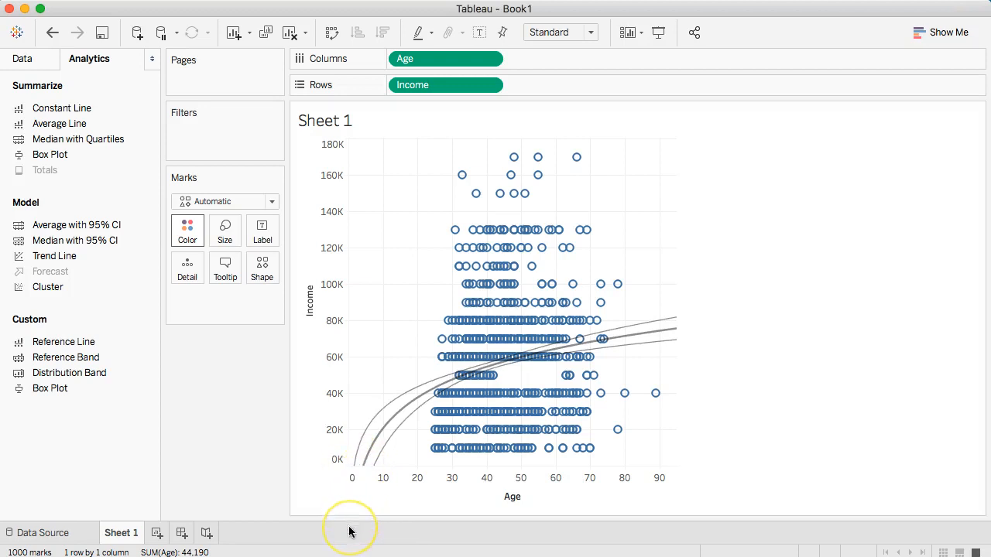
mouse_move(365, 464)
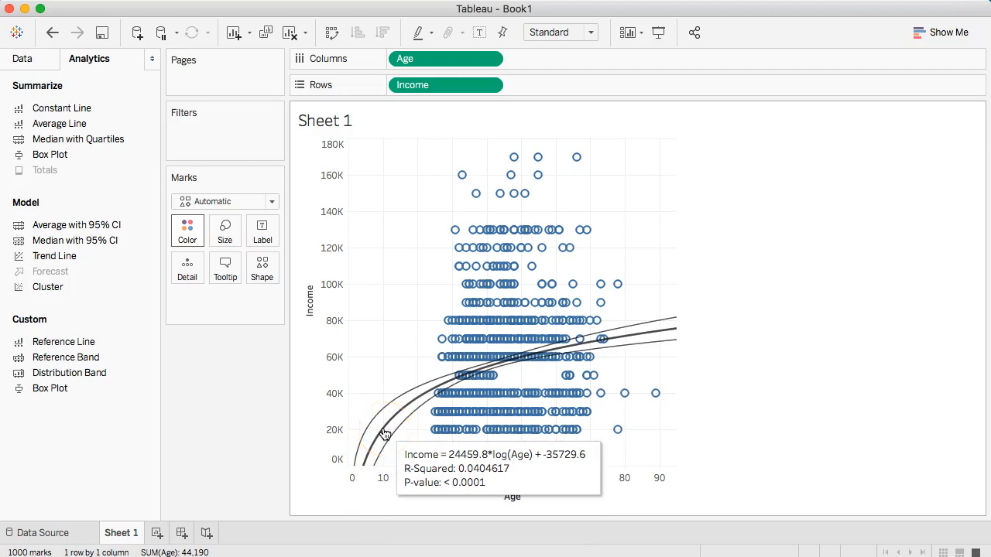
Replace the logarithmic trend line with a polynomial one and inspect its equation, R-squared and P-value.
drag(385, 435, 215, 447)
drag(45, 269, 653, 168)
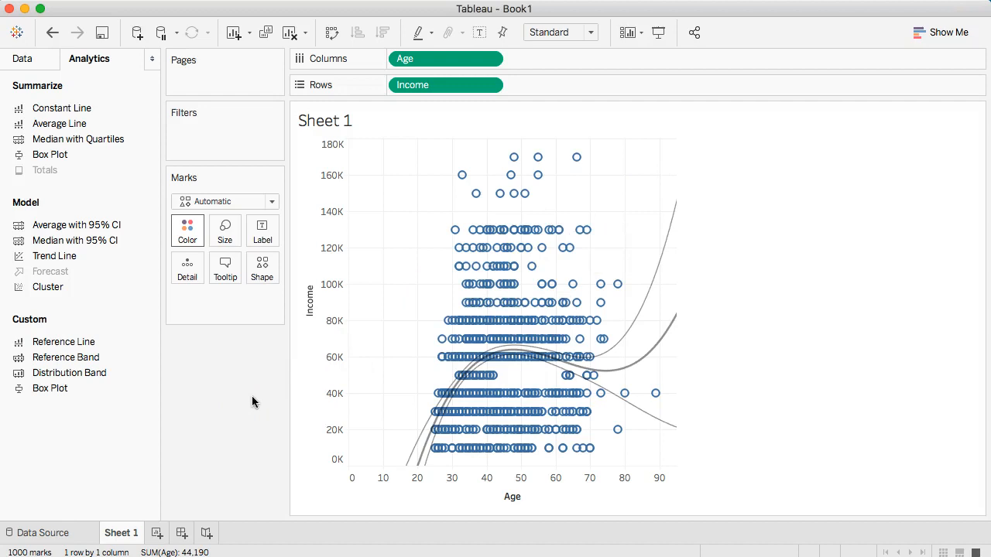
mouse_move(677, 322)
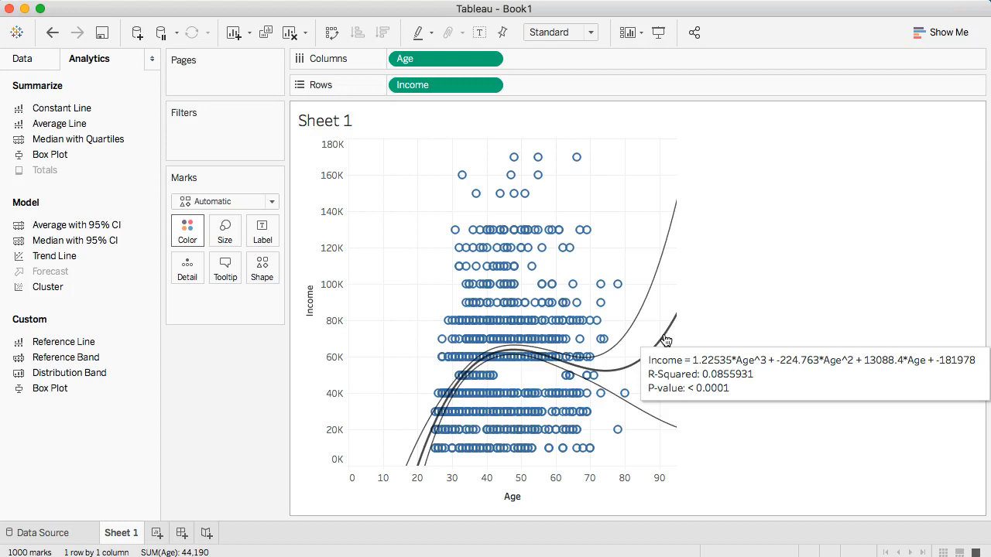
click(658, 340)
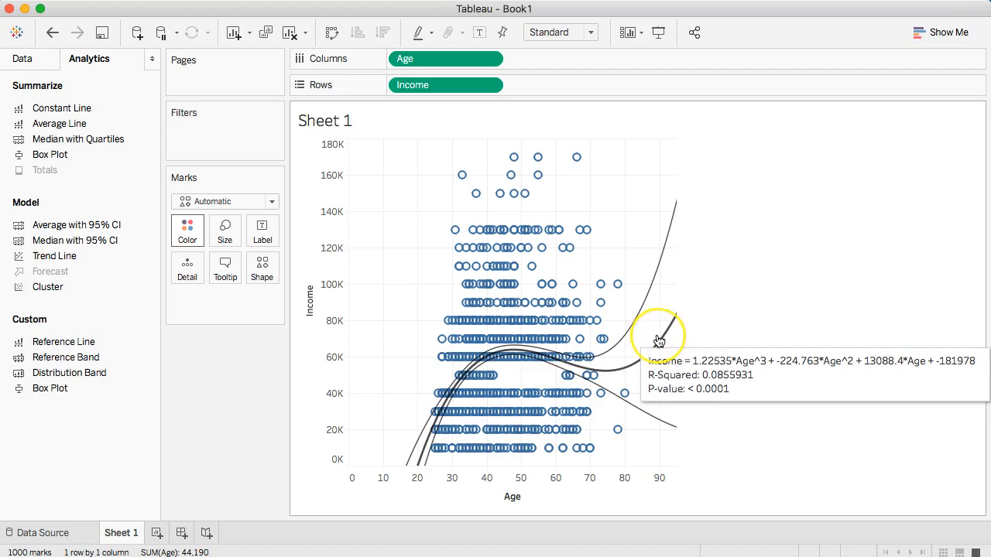